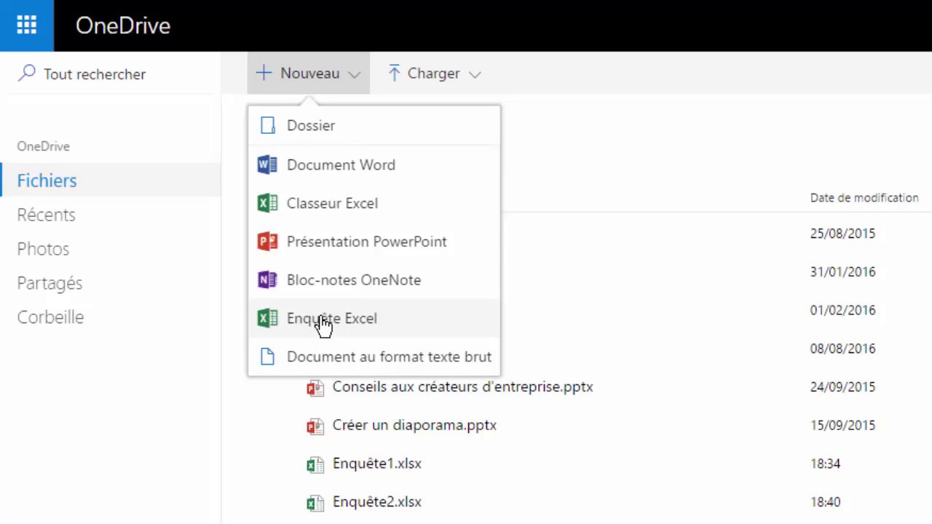
Create a new Enquête Excel survey workbook from OneDrive's Nouveau menu
left_click(320, 320)
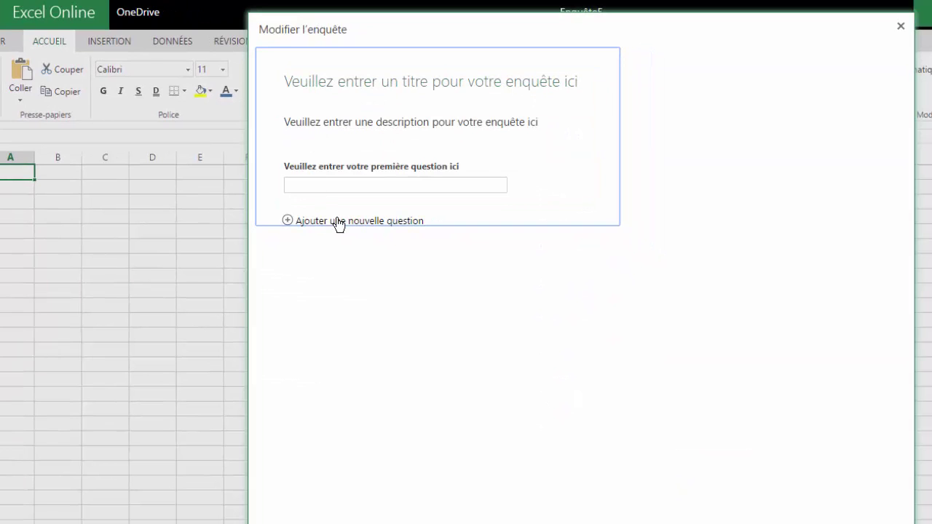
Title the survey 'A propos de l'application "Enquête d'Excel"' and open the first question for editing
left_click(442, 86)
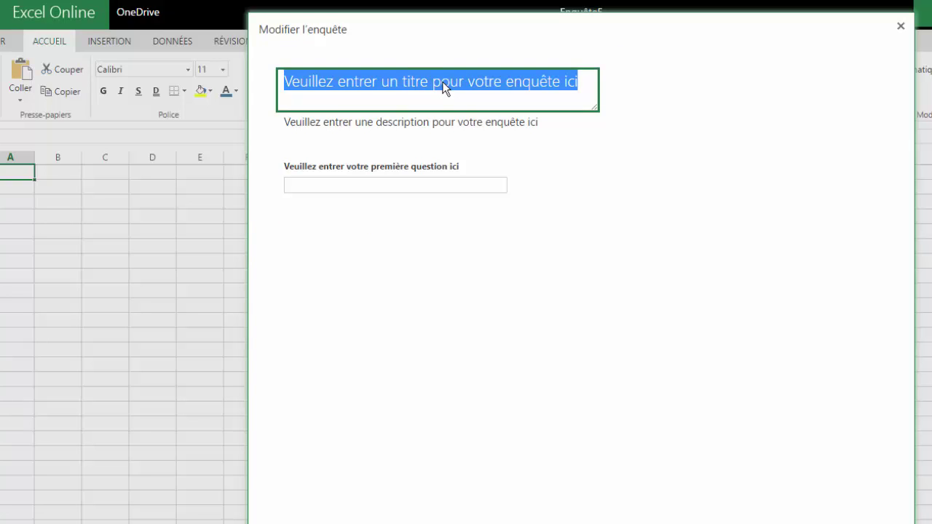
type("A propo")
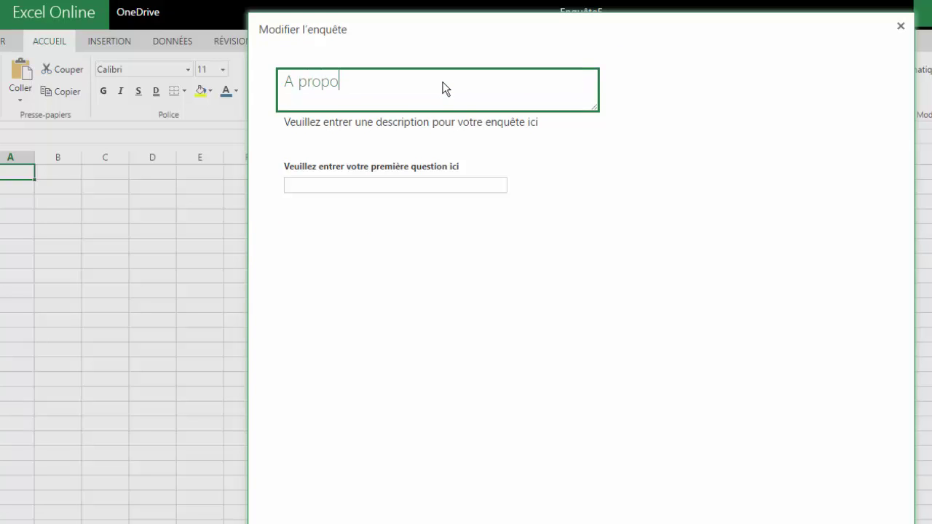
type("s de l'application \"")
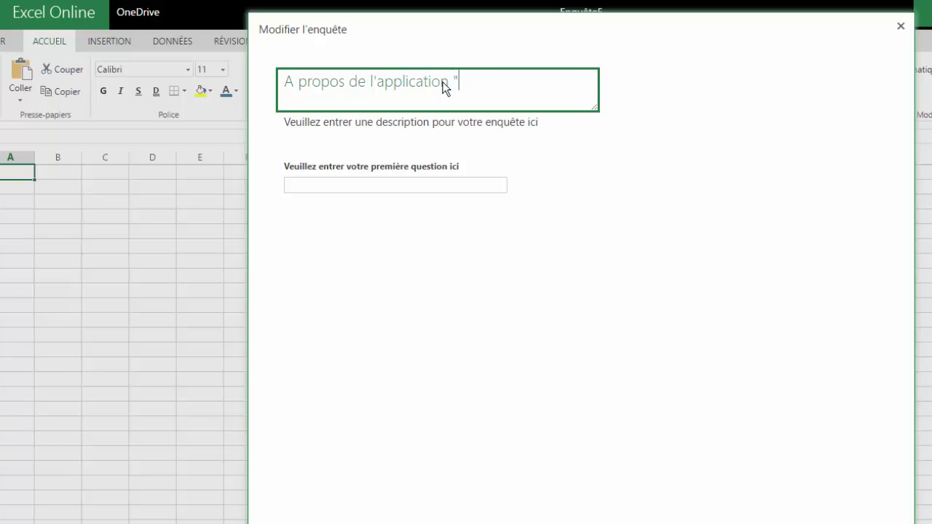
type("Enquête d'Excel\"")
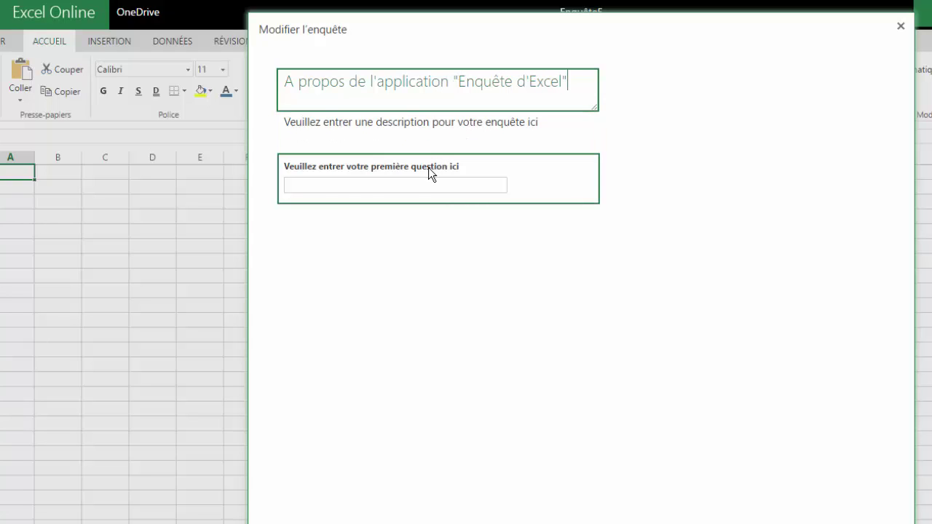
left_click(373, 165)
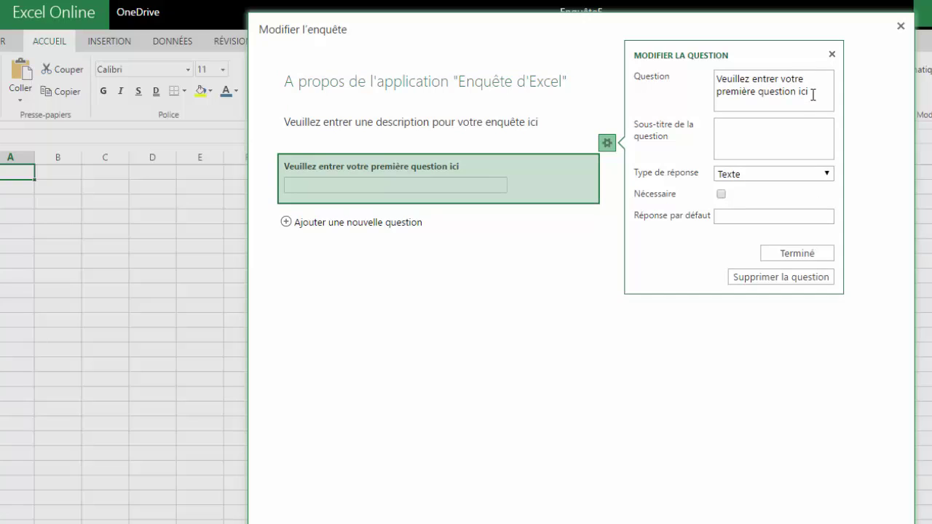
Make the first question 'Que pensez-vous de cette application ?' a Choix question
left_click(808, 93)
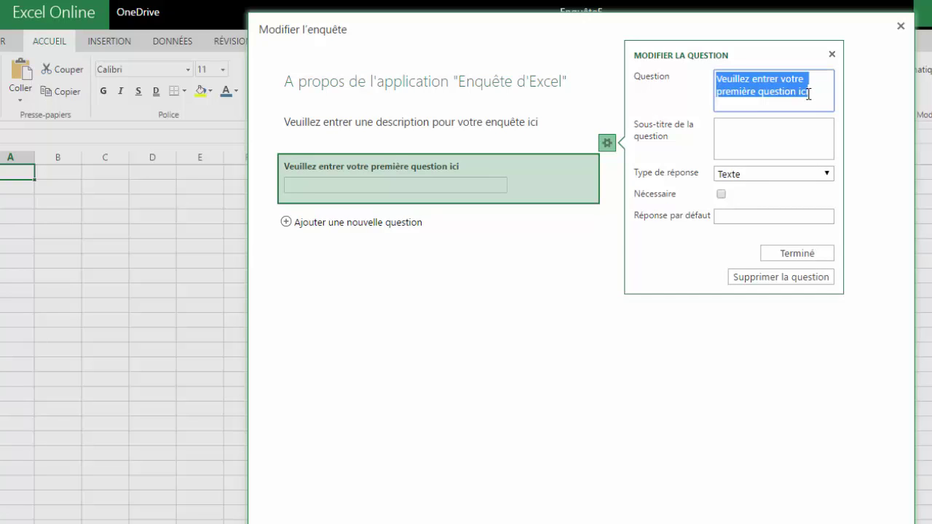
type("Que pense")
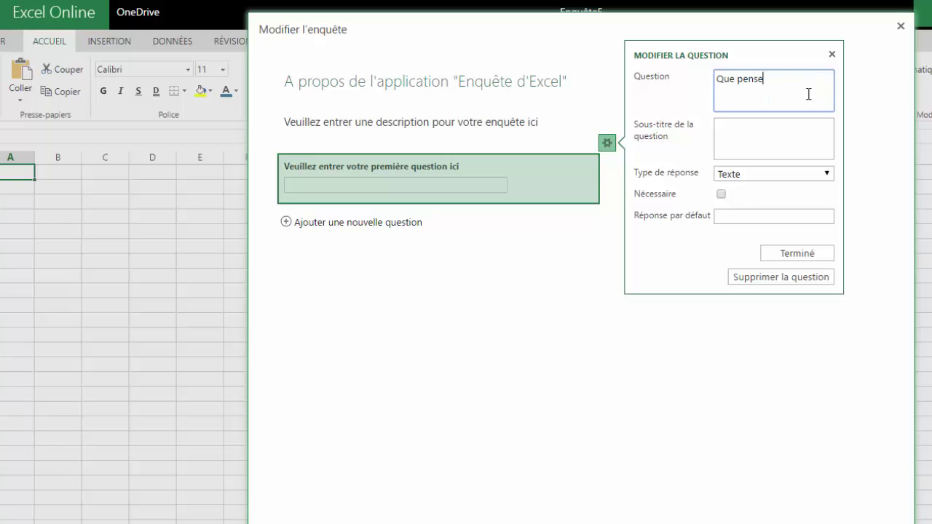
type("z-vous de cette application ?")
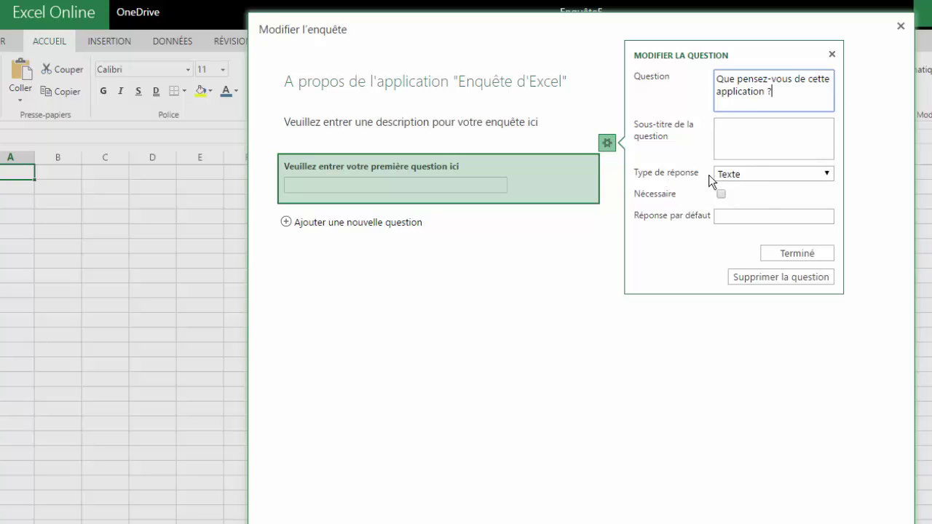
left_click(756, 173)
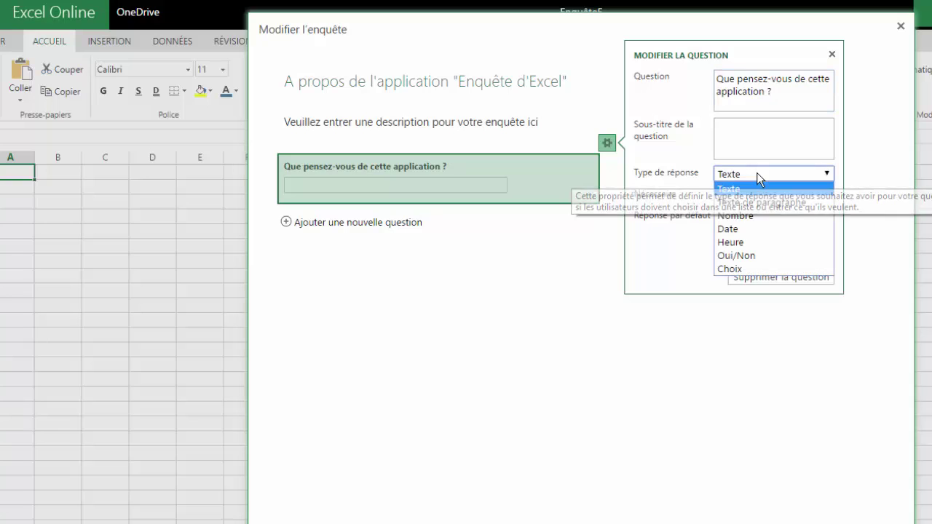
left_click(747, 269)
Give it choices Très bien, Bien, Moyenne, Nulle, and mark it Nécessaire
left_click(761, 242)
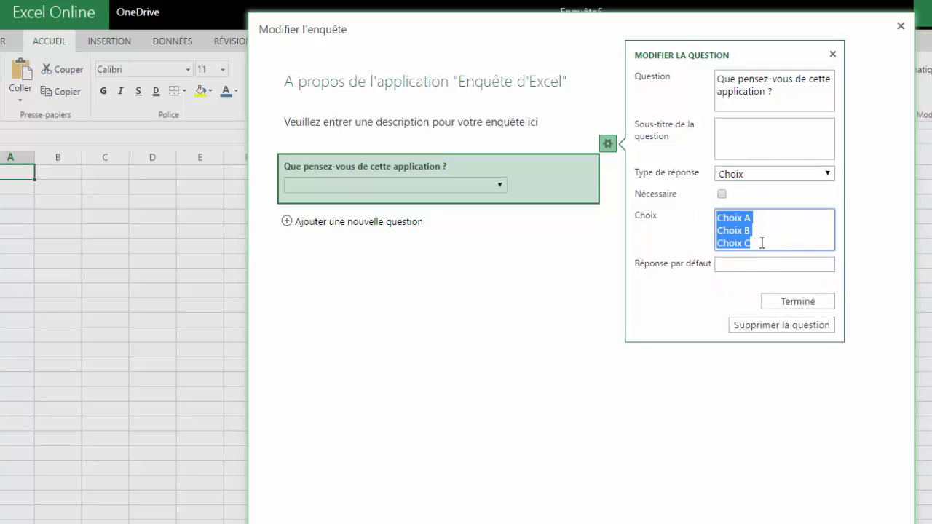
type("Tré")
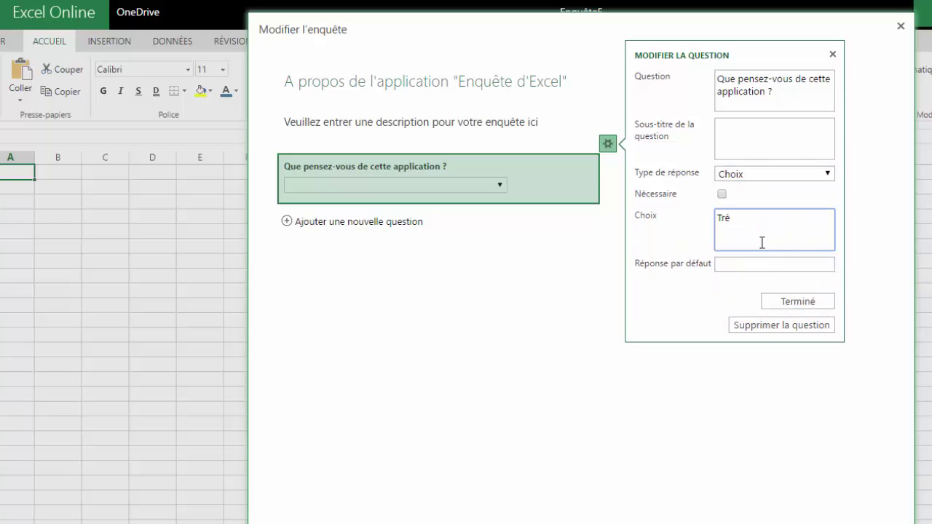
type("s bo")
key("BackSpace")
type("ien")
key("Return")
type("Bien")
key("Return")
type("Moyenne")
key("Return")
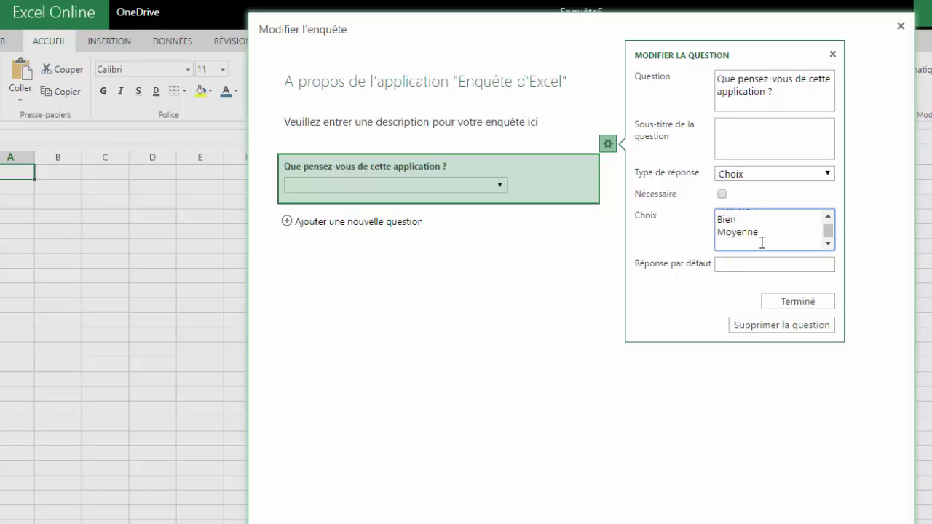
type("Nulle")
left_click(721, 194)
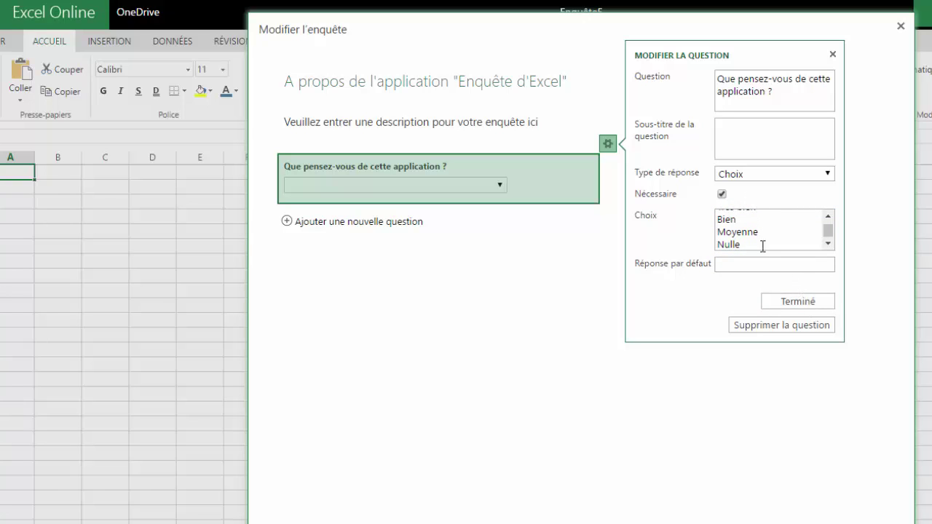
left_click(809, 303)
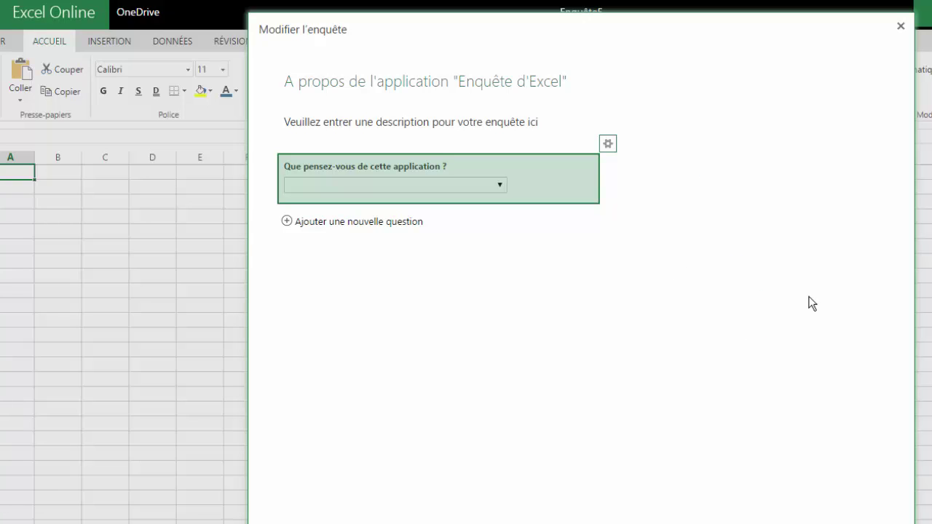
Add required Oui/Non question 'Etes-vous un homme ?' with default answer Oui
left_click(318, 222)
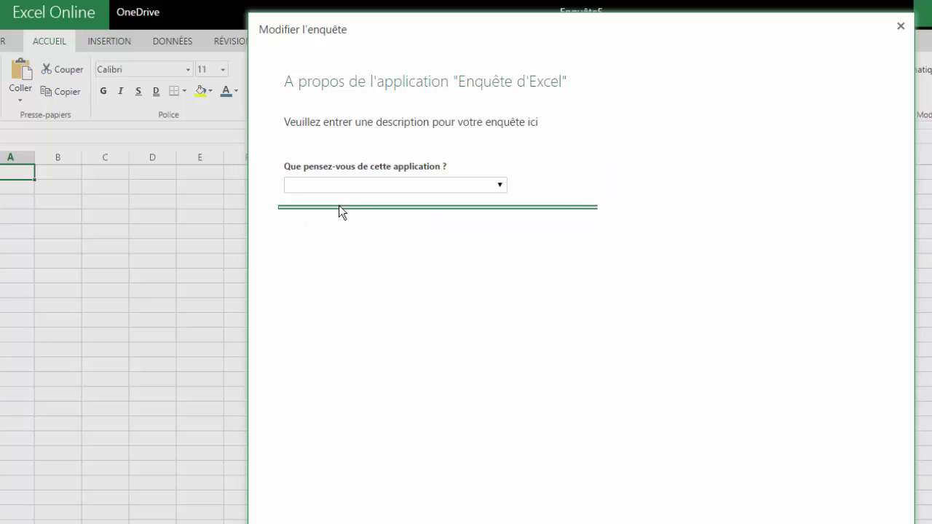
left_click(800, 107)
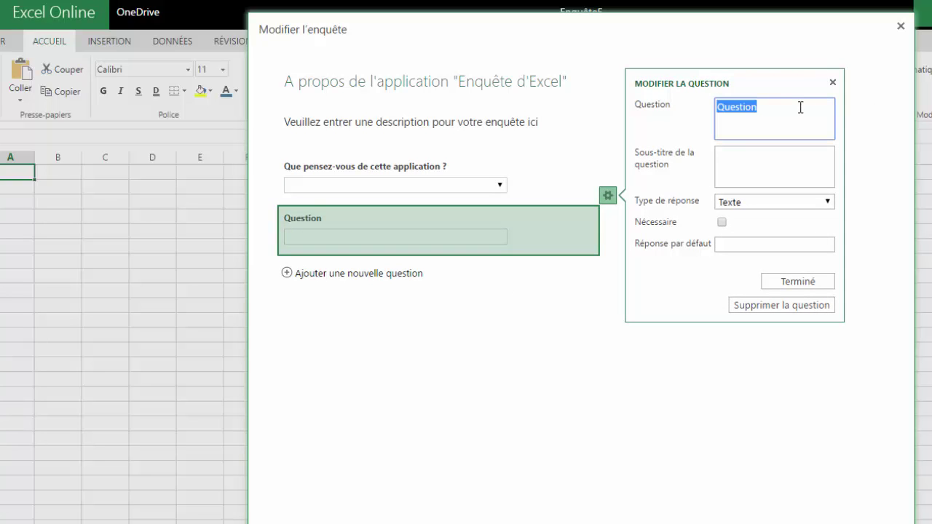
type("Etes")
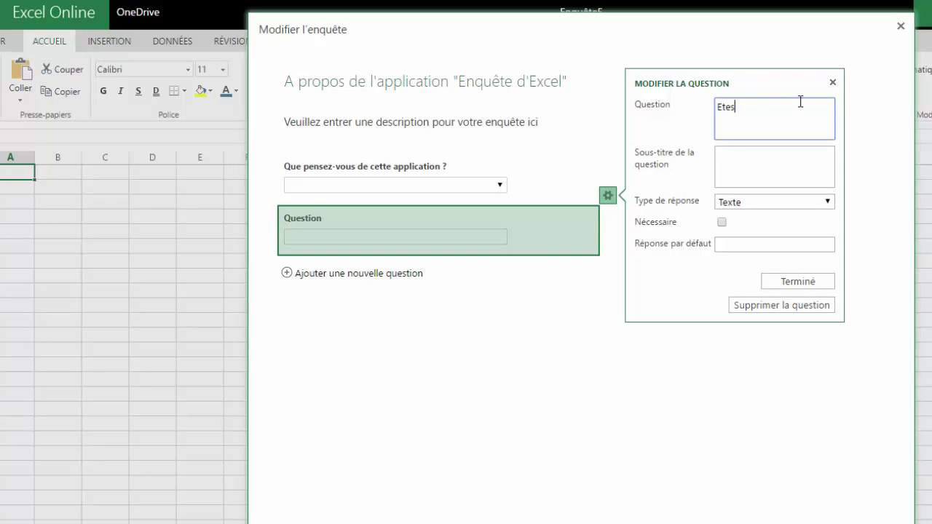
type("-vous un homme ?")
left_click(757, 207)
left_click(757, 206)
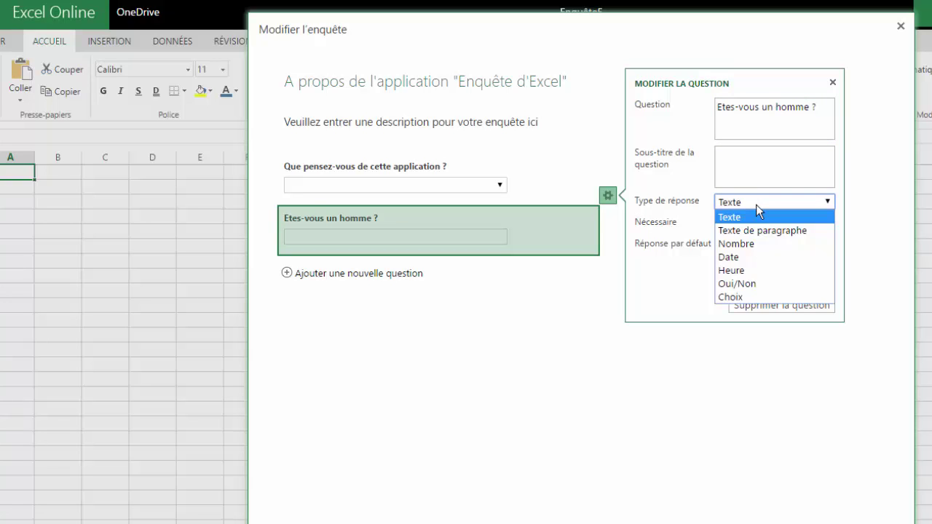
left_click(751, 283)
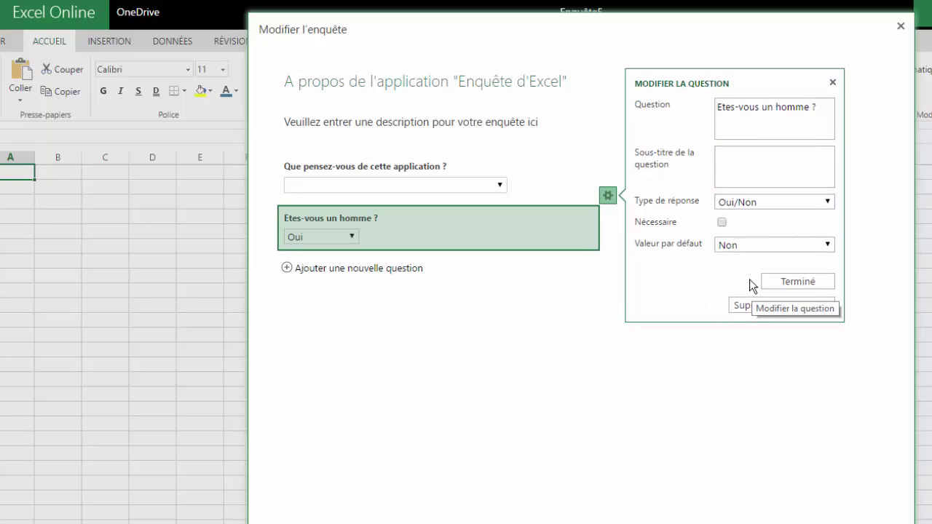
left_click(746, 251)
left_click(746, 260)
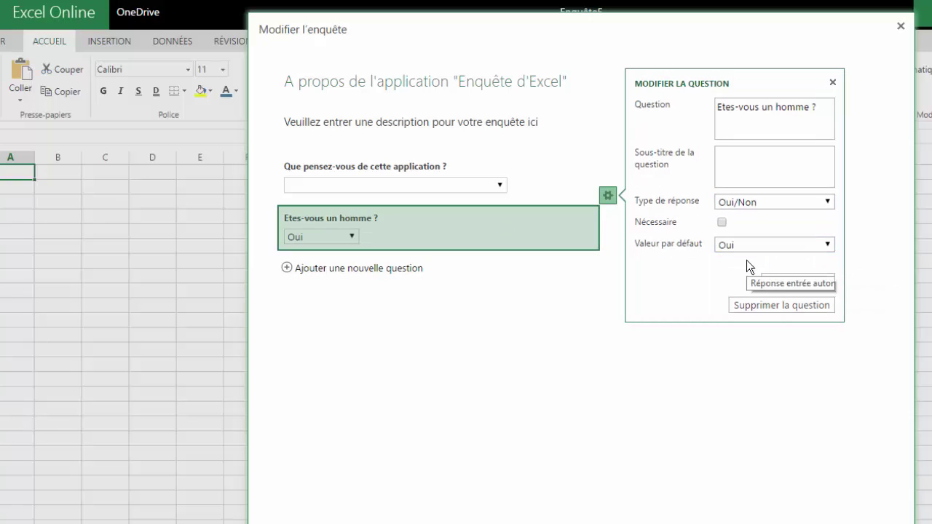
mouse_move(631, 227)
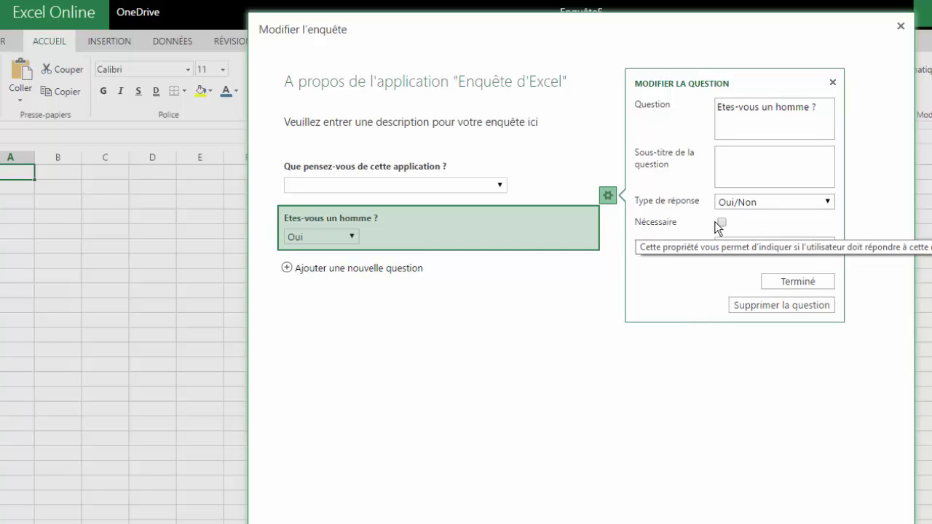
left_click(721, 222)
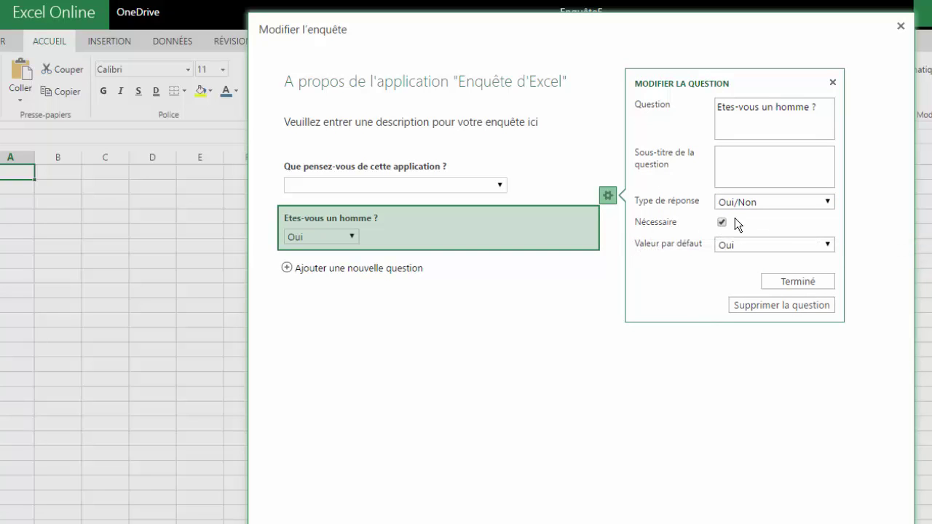
left_click(791, 282)
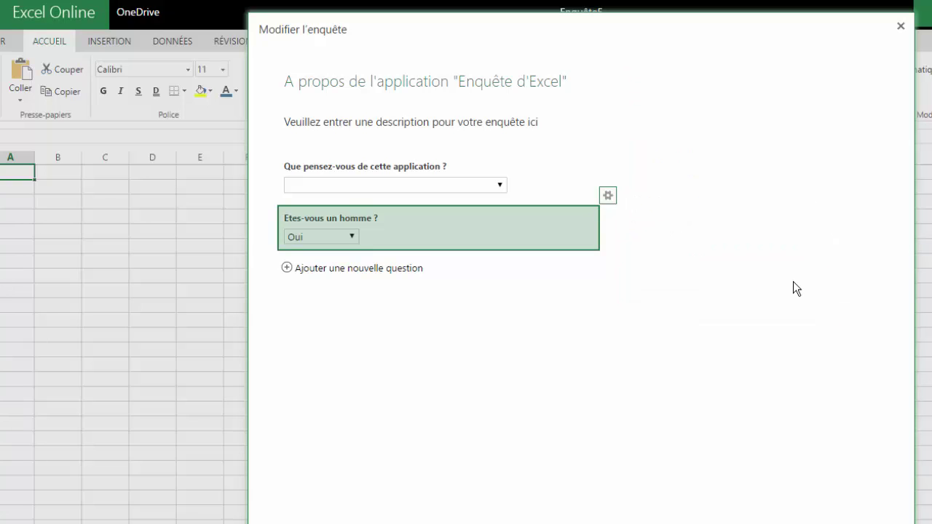
Add a third question 'Quelle est votre date de naissance' as a required Date answer
left_click(296, 269)
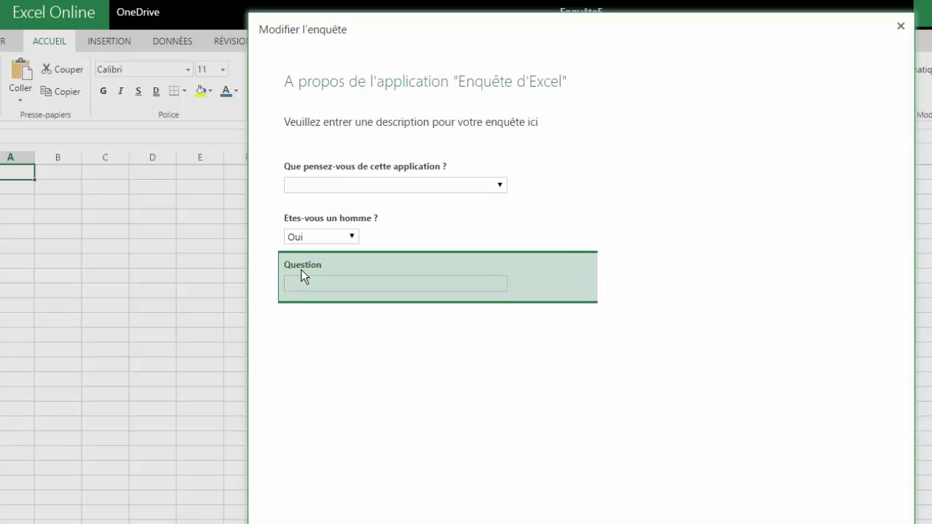
type("Que")
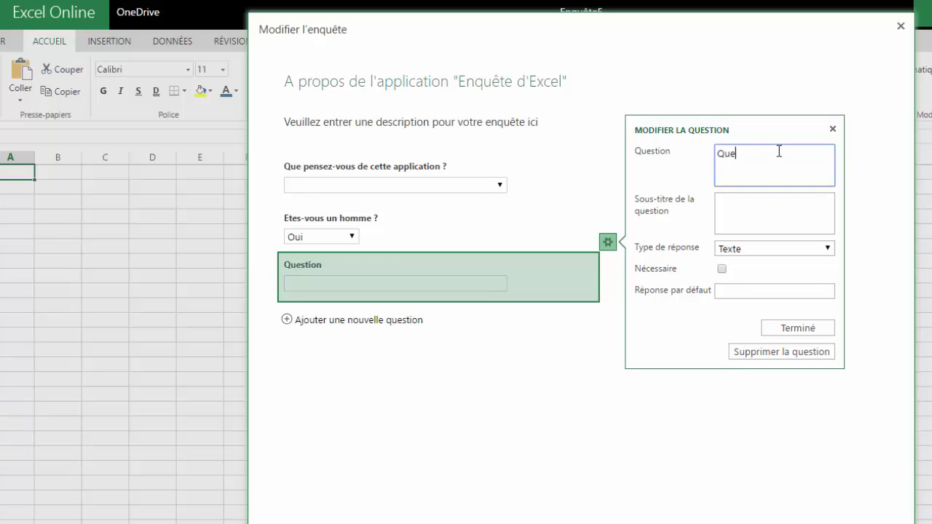
type("lle est votre date de naissance ?")
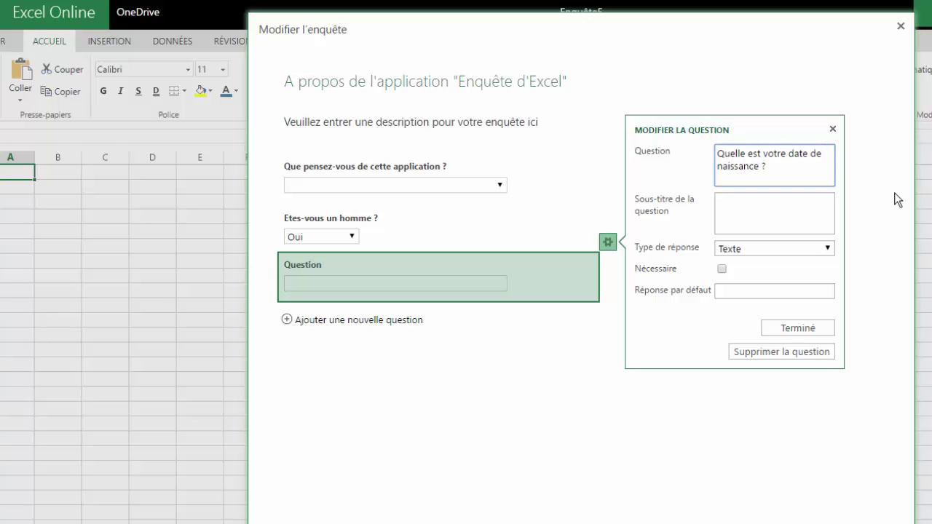
left_click(781, 251)
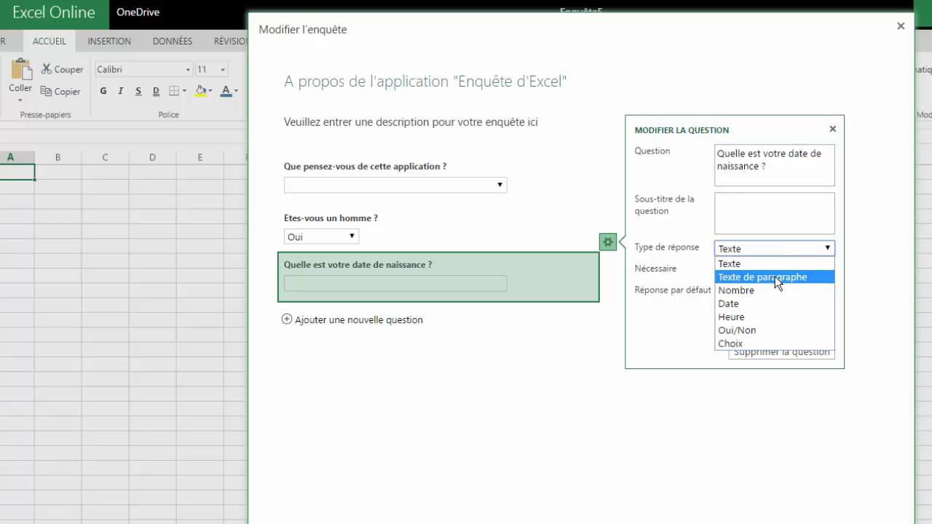
left_click(746, 304)
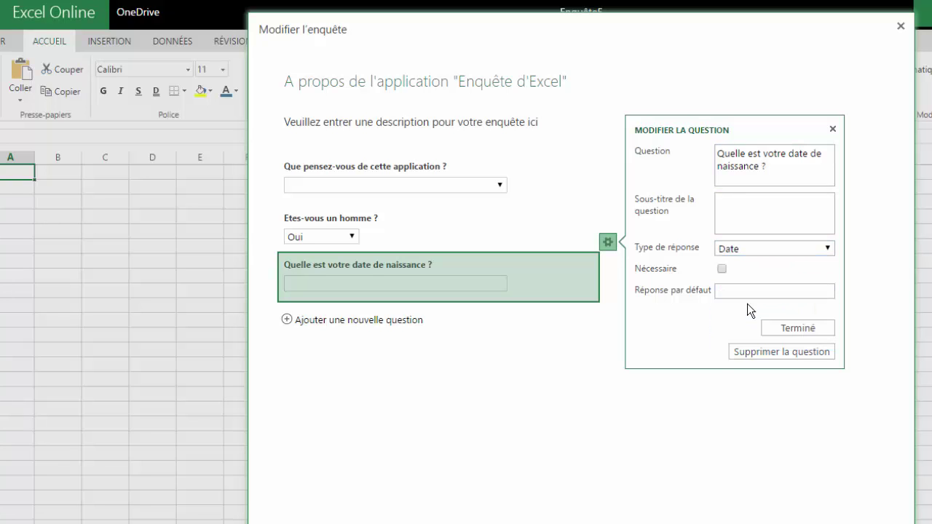
left_click(723, 270)
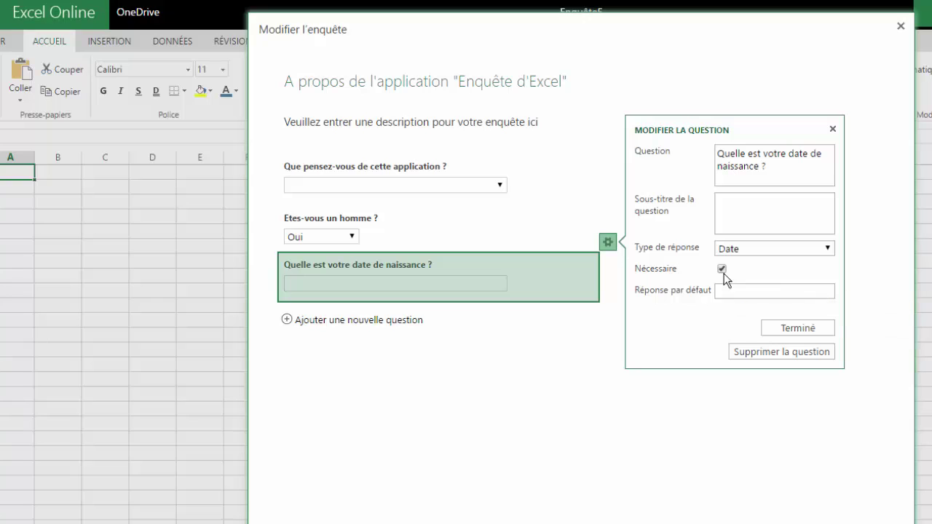
left_click(800, 328)
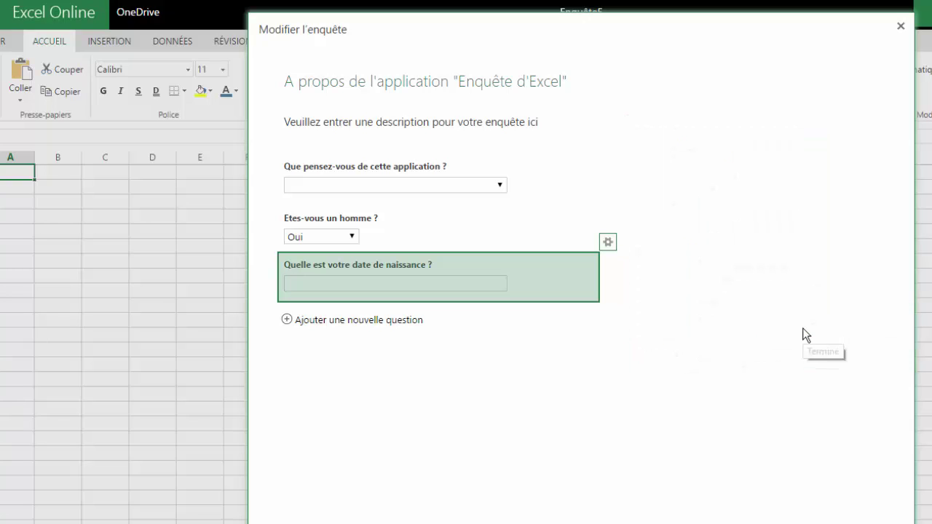
Add a required Texte question 'Quelle est votre adresse email personnelle ?'
left_click(356, 321)
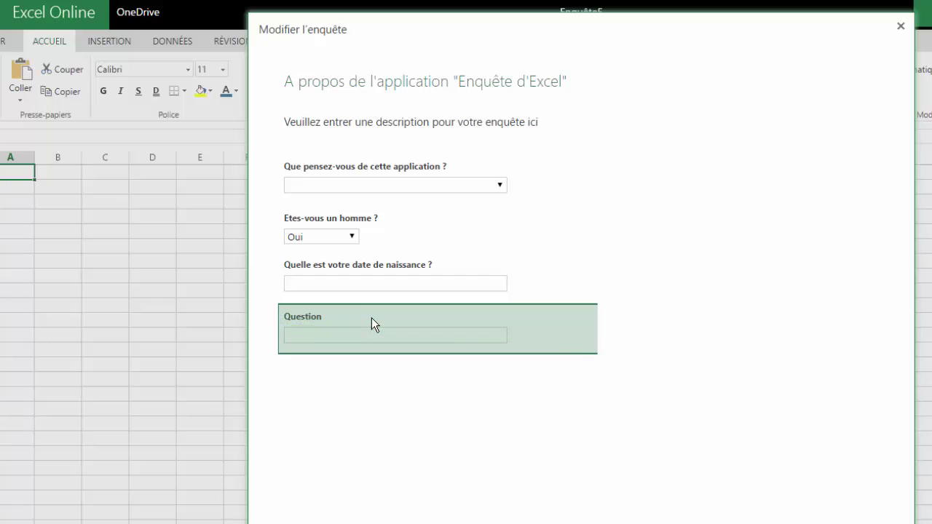
left_click(811, 300)
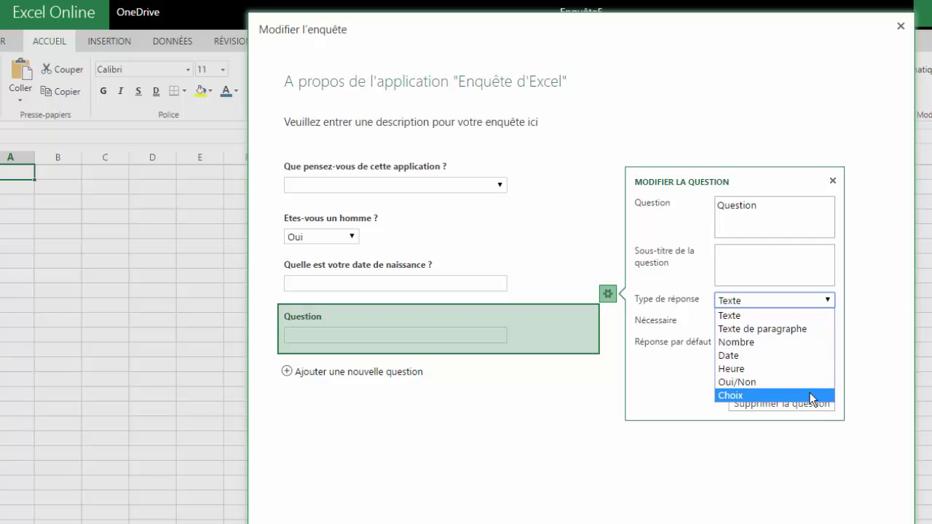
left_click(770, 313)
double_click(771, 204)
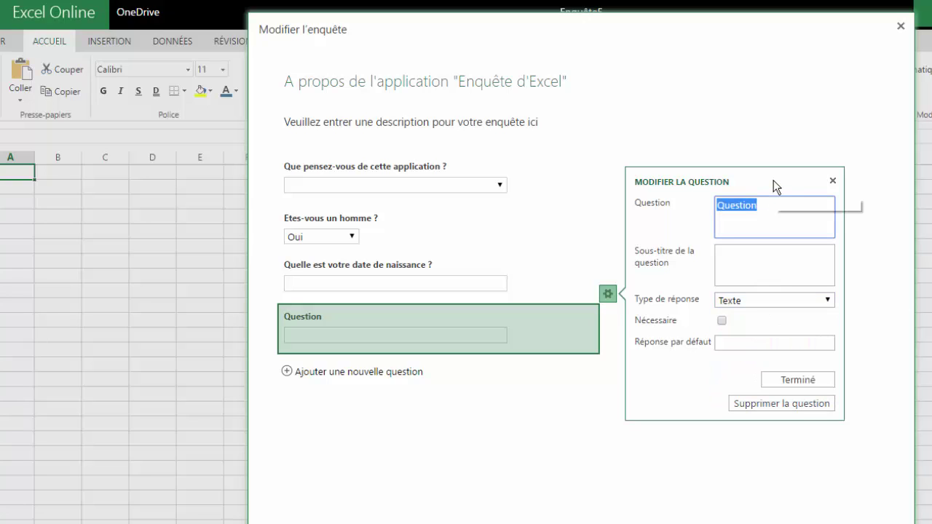
type("Quelle est v")
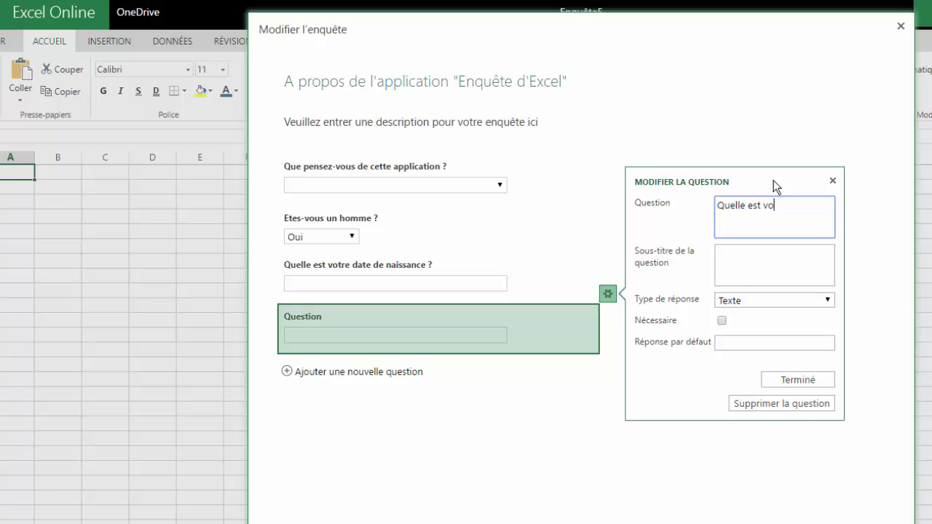
type("otre adresse email personnelle ?")
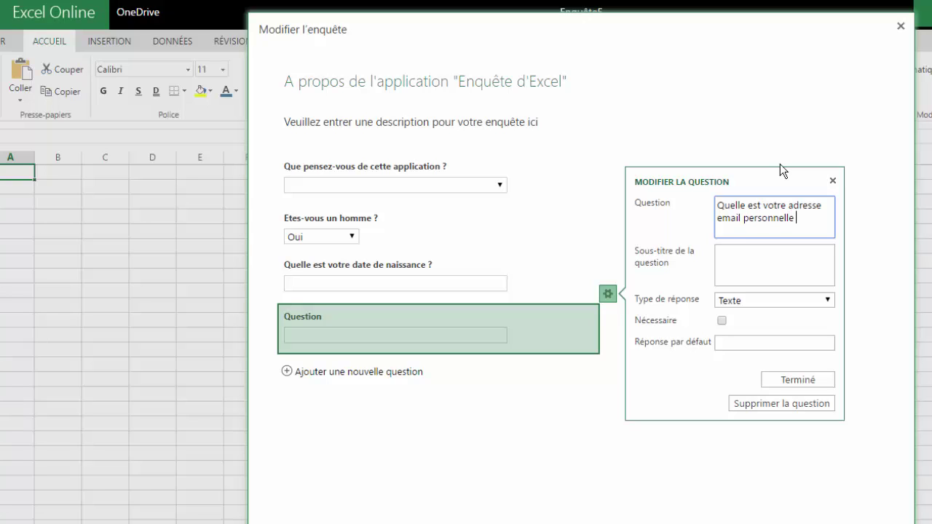
left_click(721, 322)
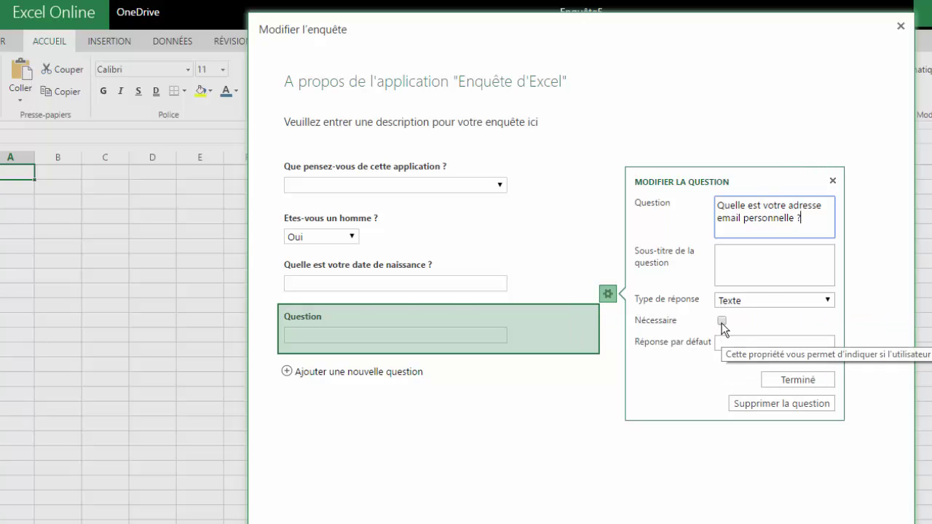
left_click(811, 387)
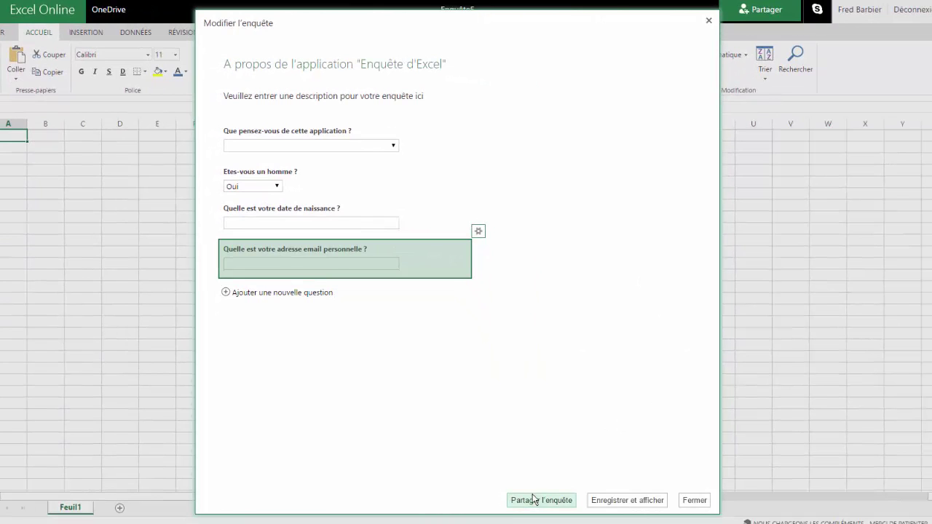
Close the editor with Partager l'enquête to reach the survey link dialog
left_click(532, 500)
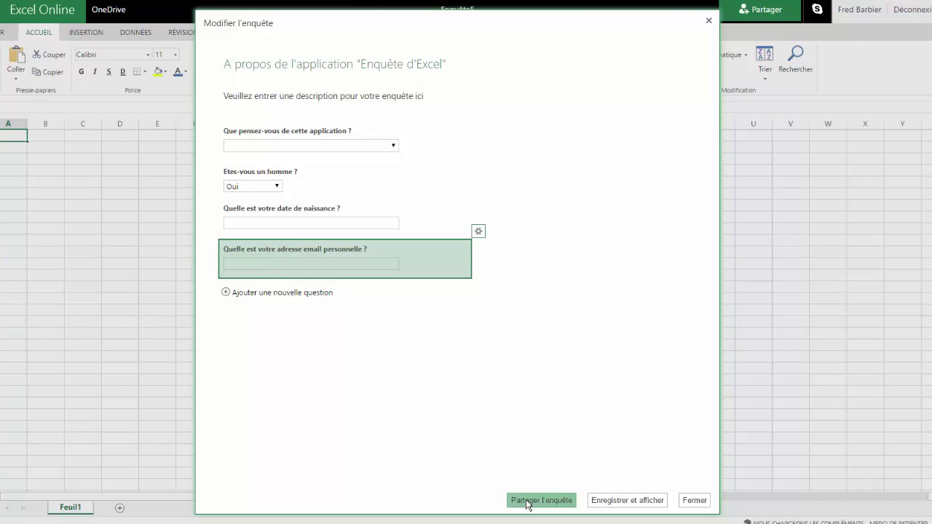
left_click(528, 501)
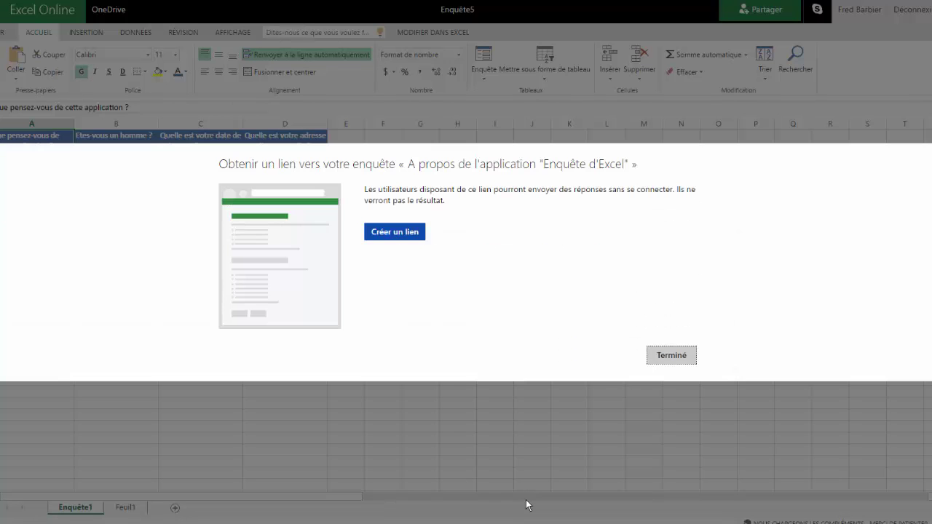
Generate a public 1drv.ms link to the survey and select it for copying
left_click(393, 232)
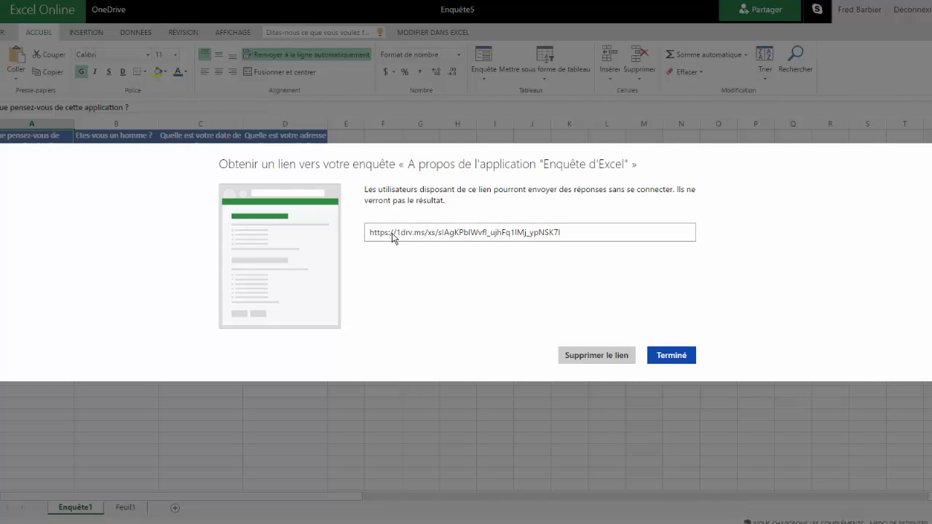
left_click(578, 235)
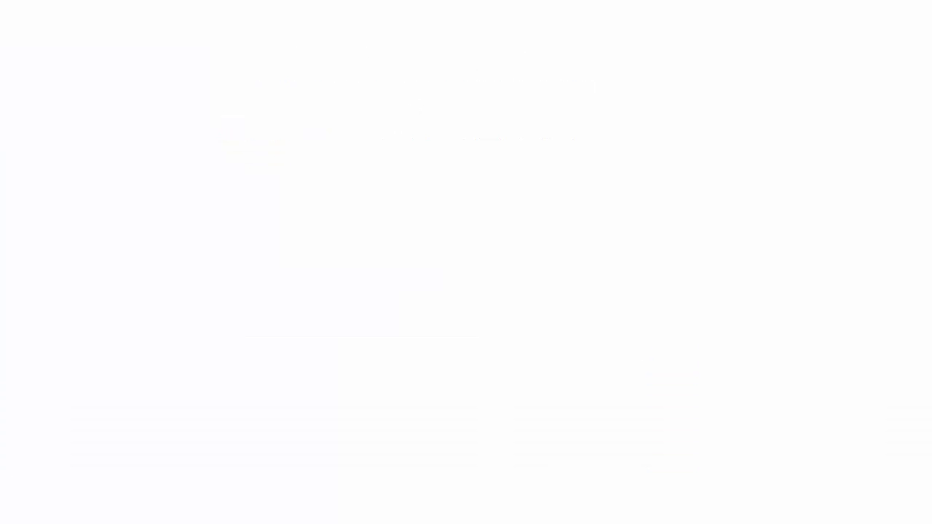
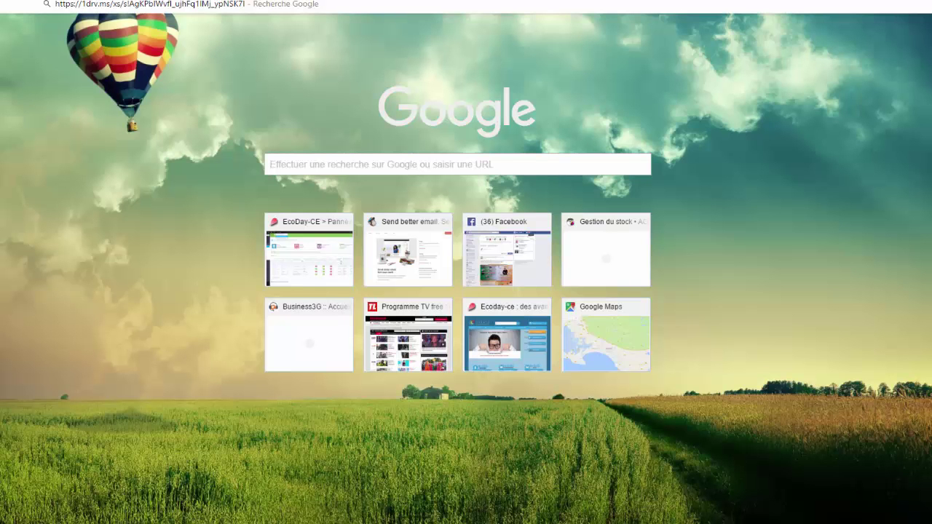
Paste the survey link into a new Chrome tab and load the form
key("Return")
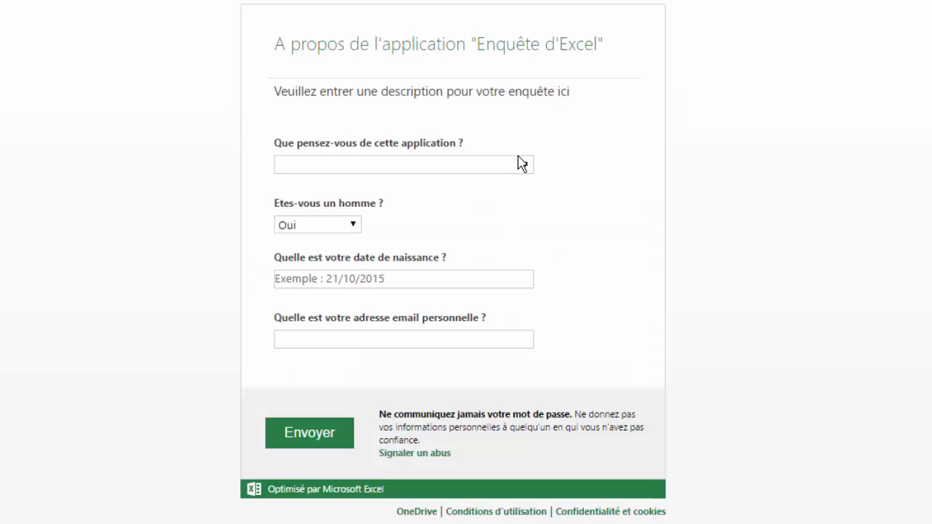
left_click(524, 168)
left_click(393, 201)
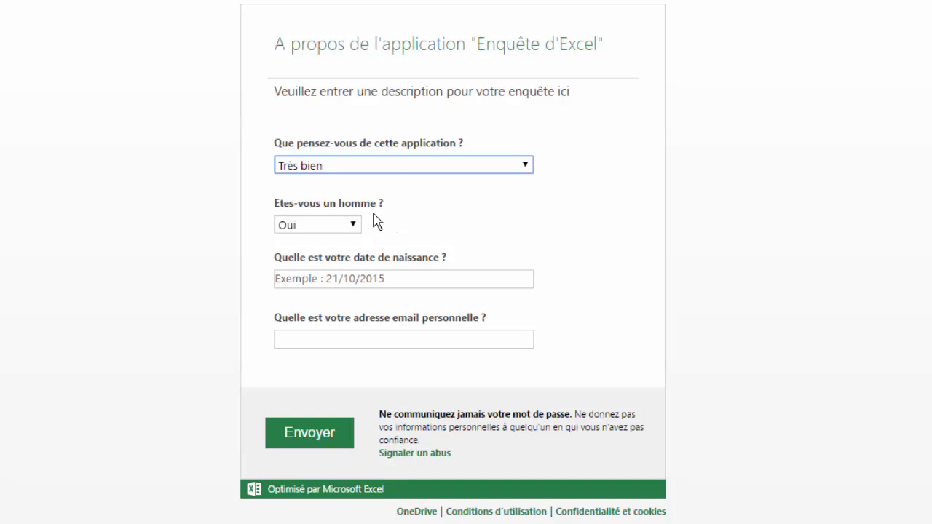
left_click(358, 279)
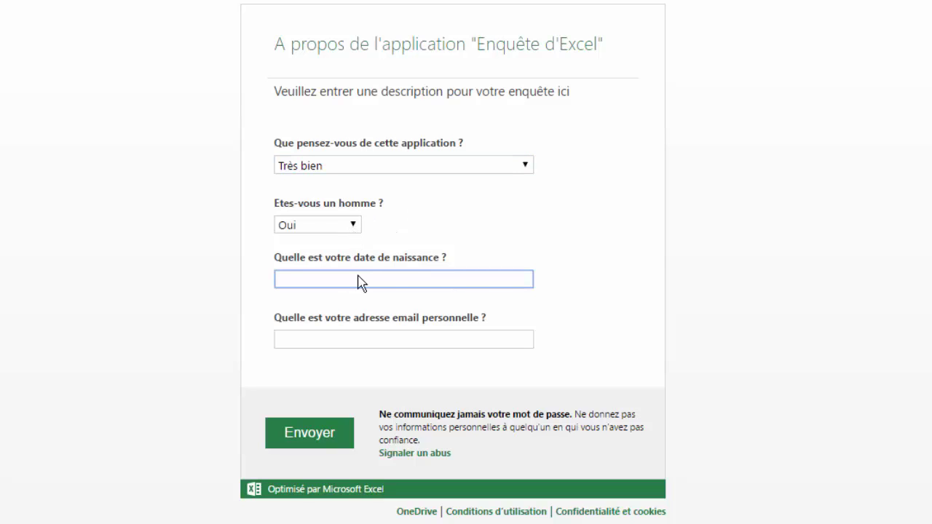
type("08/08/1975")
left_click(395, 340)
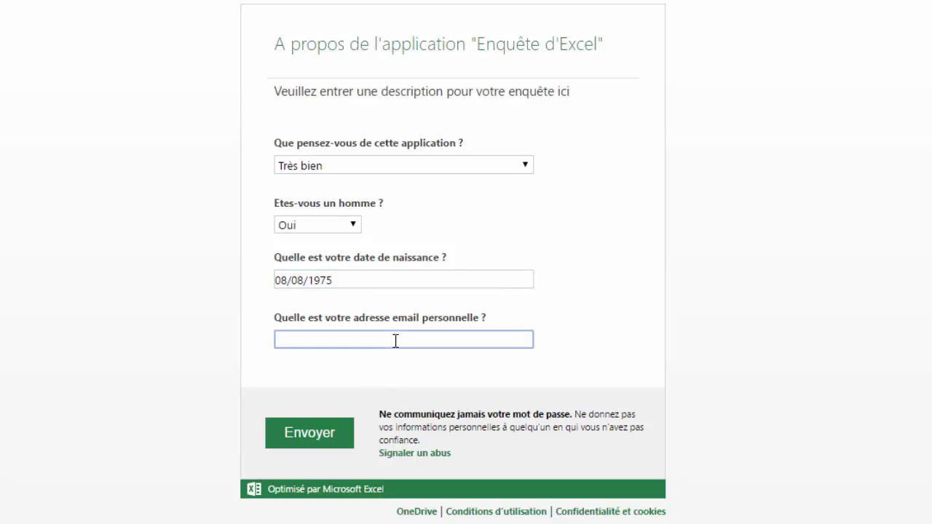
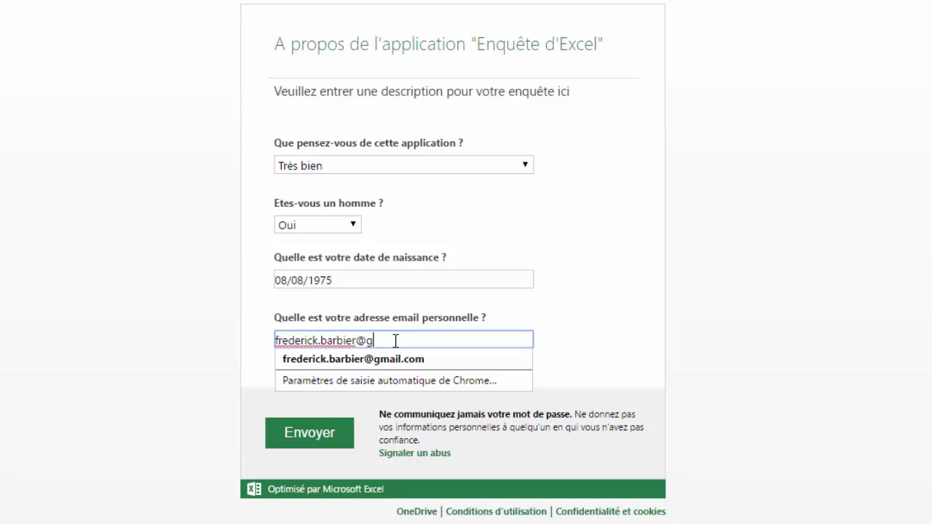
left_click(324, 446)
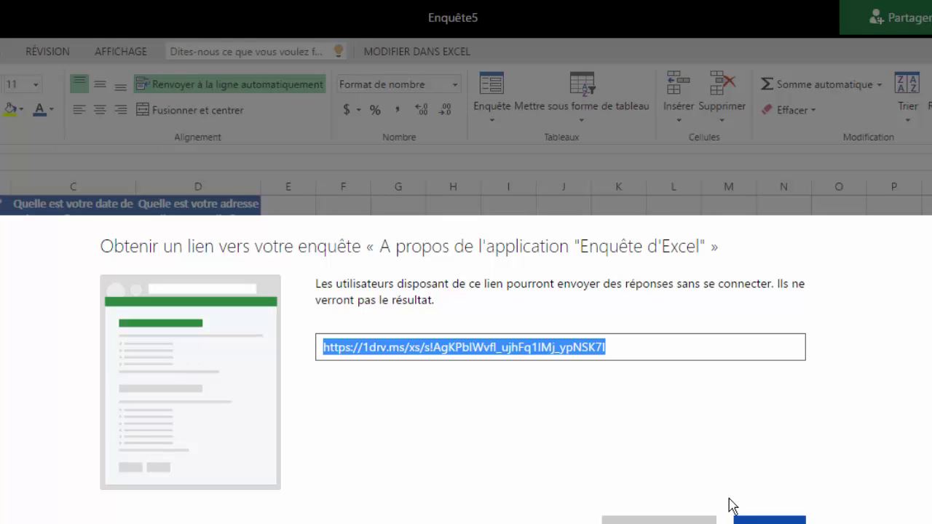
Close the survey link dialog, check the test response in row 2, and open sharing for Enquête5.xlsx
left_click(765, 518)
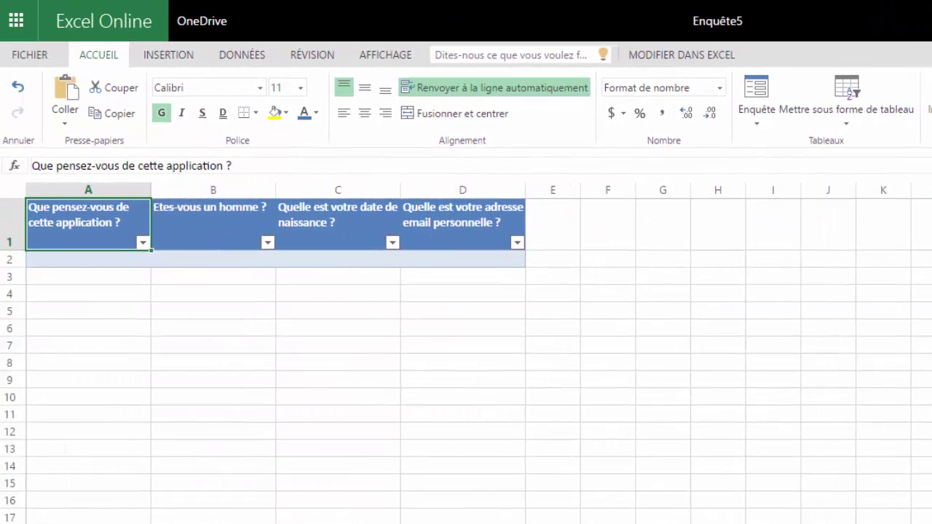
left_click(501, 463)
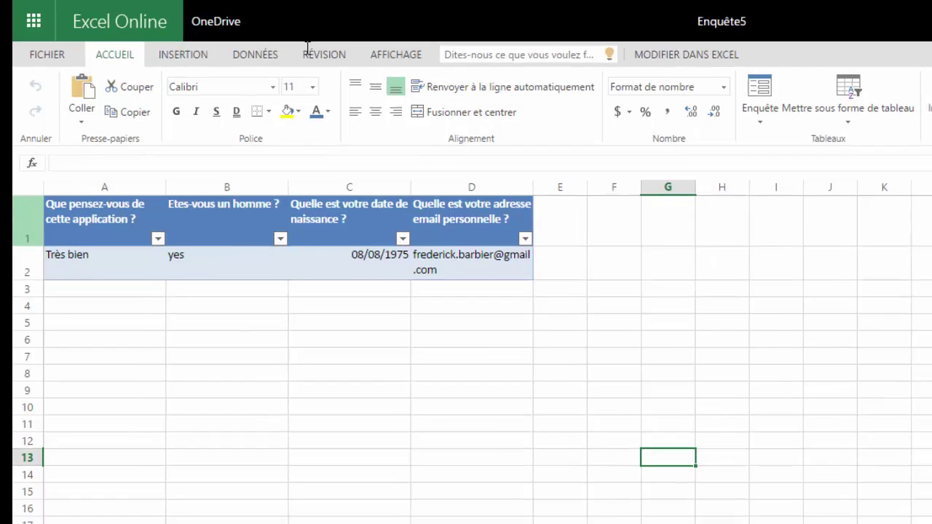
left_click(855, 26)
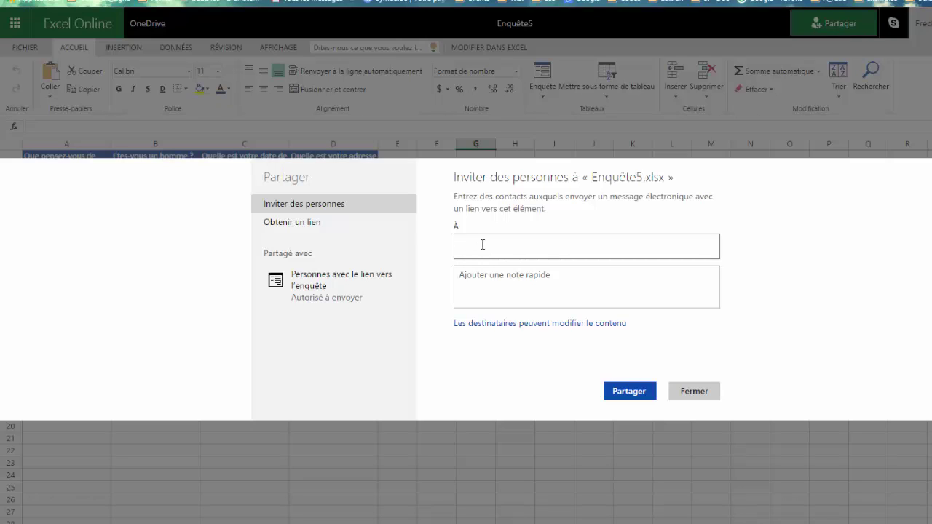
Enter the recipient's e-mail address in the À field as an invitee
key("Return")
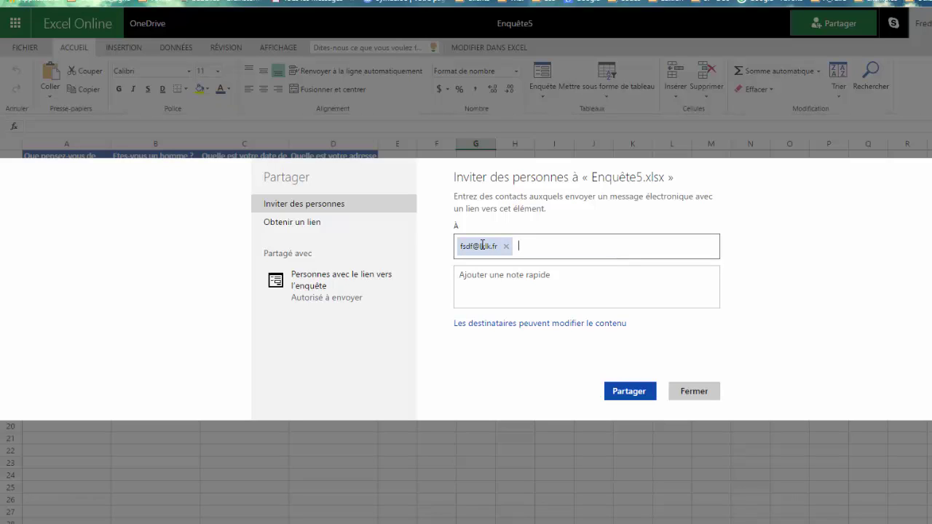